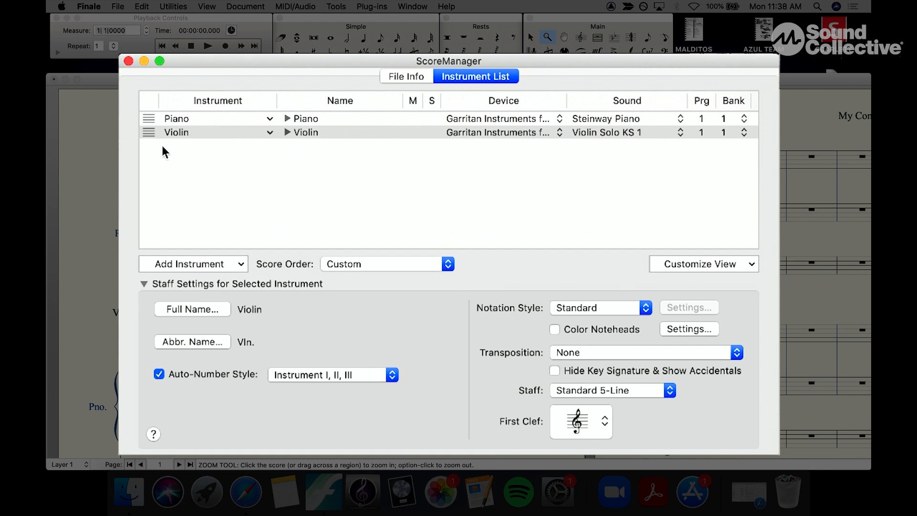
Add a Flute from the Woodwinds group to the score's instrument list
{"action": "mouse_move", "coordinate": [150, 130]}
{"action": "left_mouse_down"}
{"action": "mouse_move", "coordinate": [151, 110]}
{"action": "mouse_move", "coordinate": [156, 136]}
{"action": "left_mouse_up"}
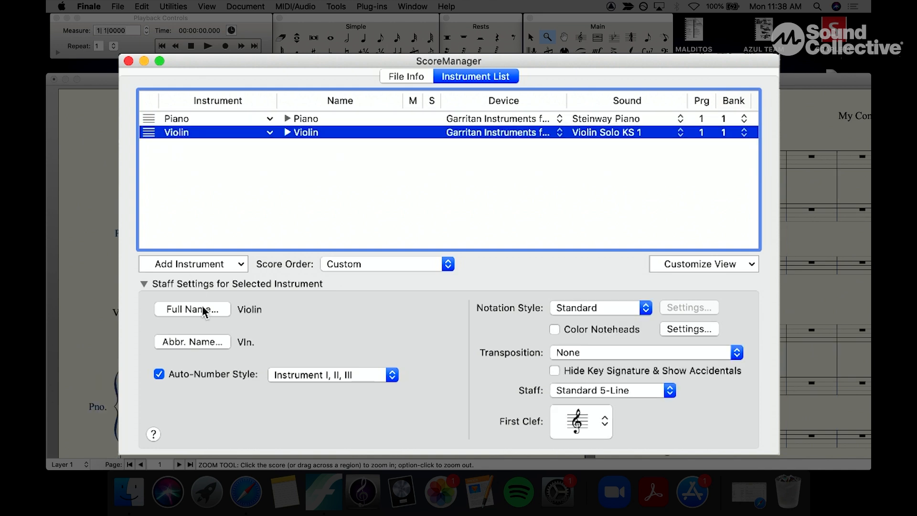
{"action": "left_click", "coordinate": [200, 265]}
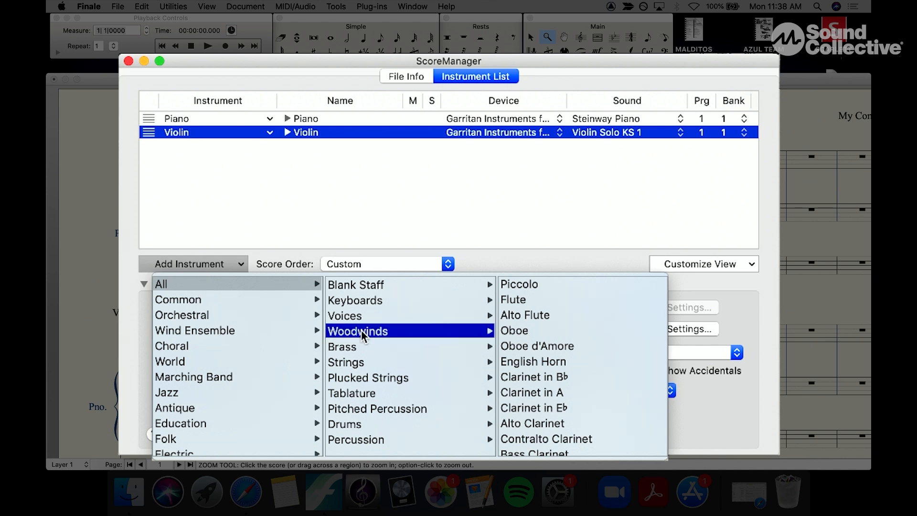
{"action": "left_click", "coordinate": [519, 302]}
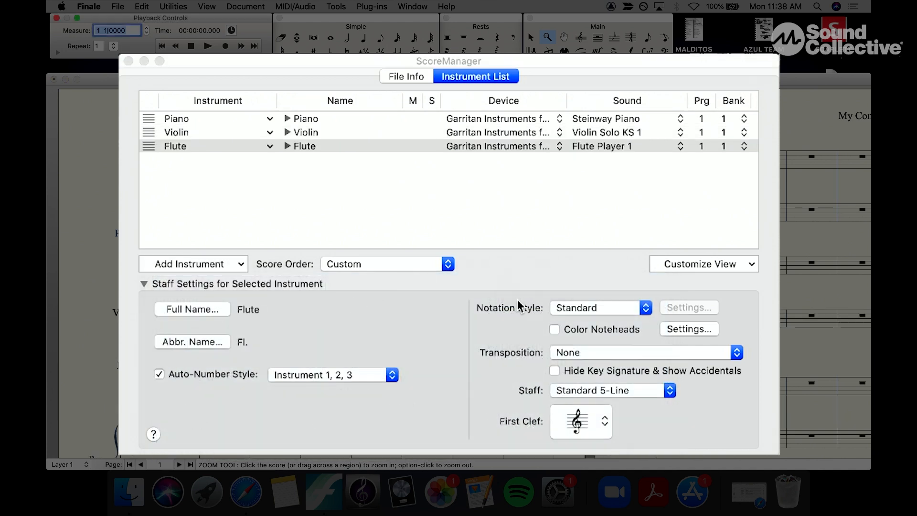
Delete the Flute from the instrument list
{"action": "left_click_drag", "start_coordinate": [148, 151], "coordinate": [169, 150]}
{"action": "scroll", "coordinate": [415, 160], "scroll_direction": "right", "scroll_amount": 5}
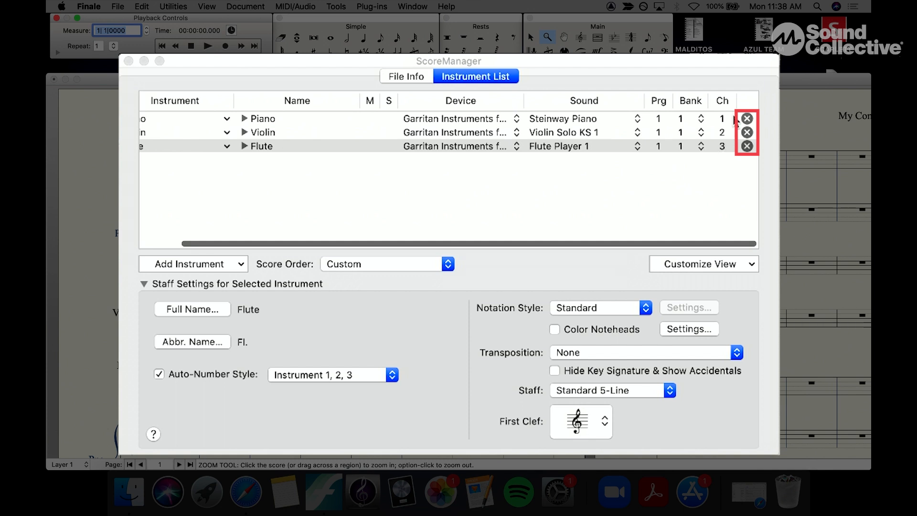
{"action": "left_click", "coordinate": [746, 146]}
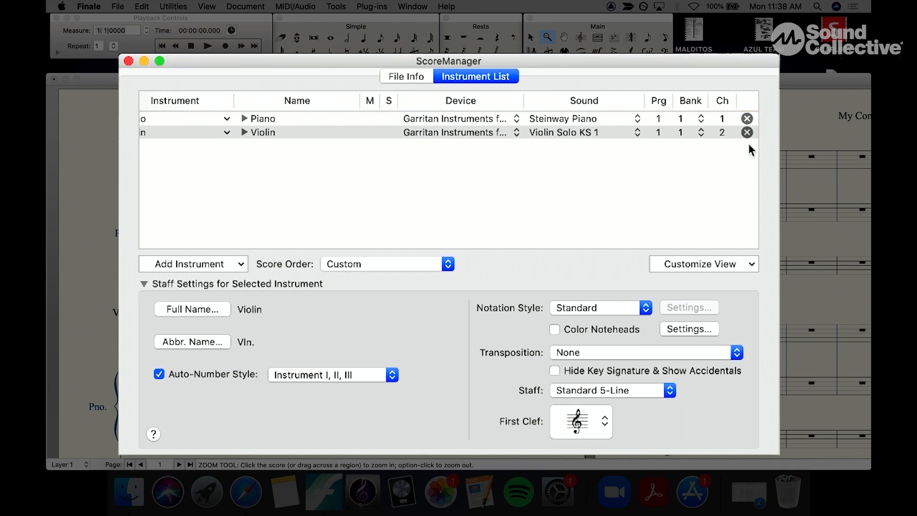
Check the available playback sounds for the Piano and the Violin, keeping their current sounds
{"action": "left_click", "coordinate": [596, 121]}
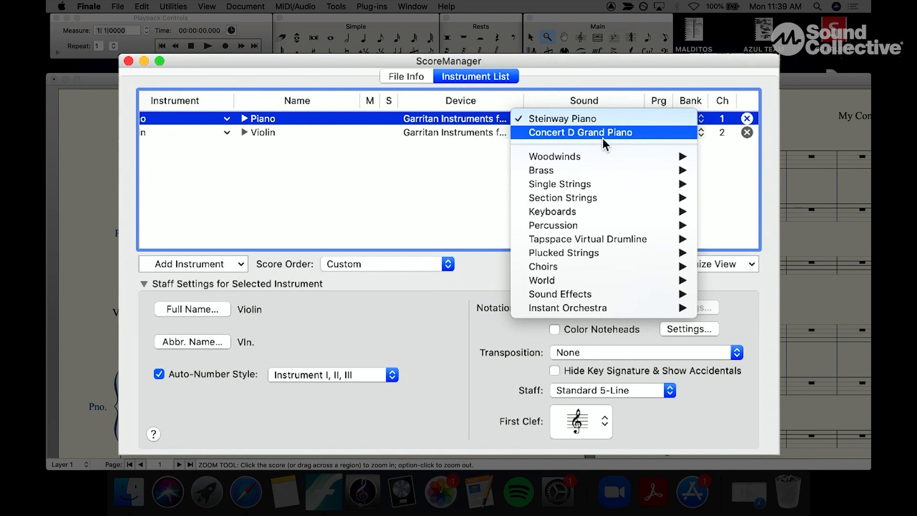
{"action": "left_click", "coordinate": [443, 188]}
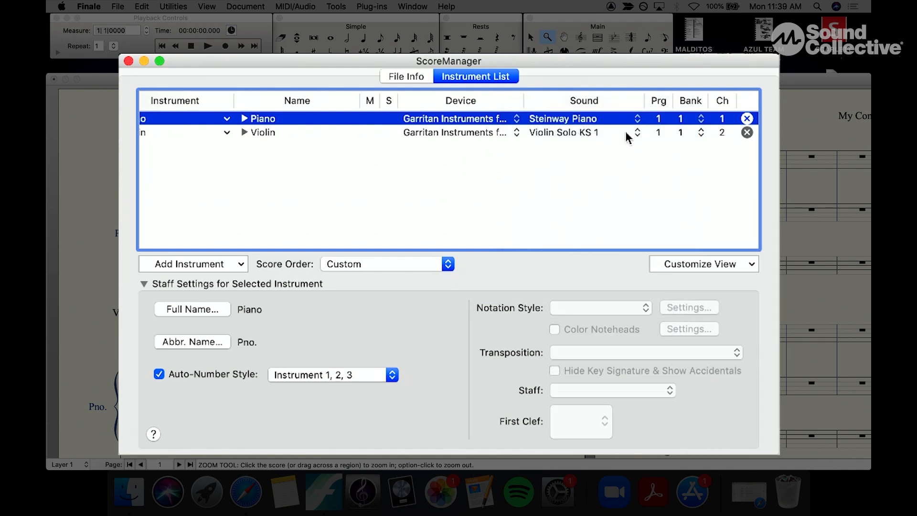
{"action": "left_click", "coordinate": [626, 134]}
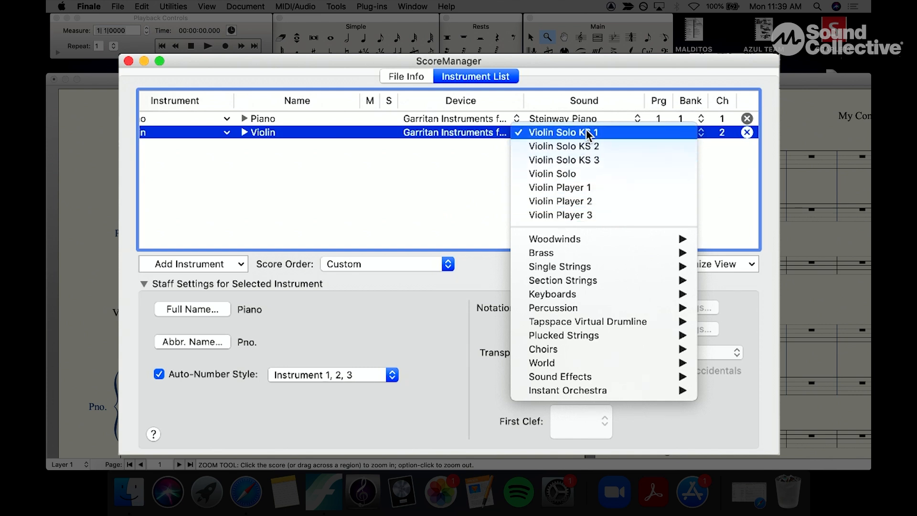
{"action": "left_click", "coordinate": [376, 197]}
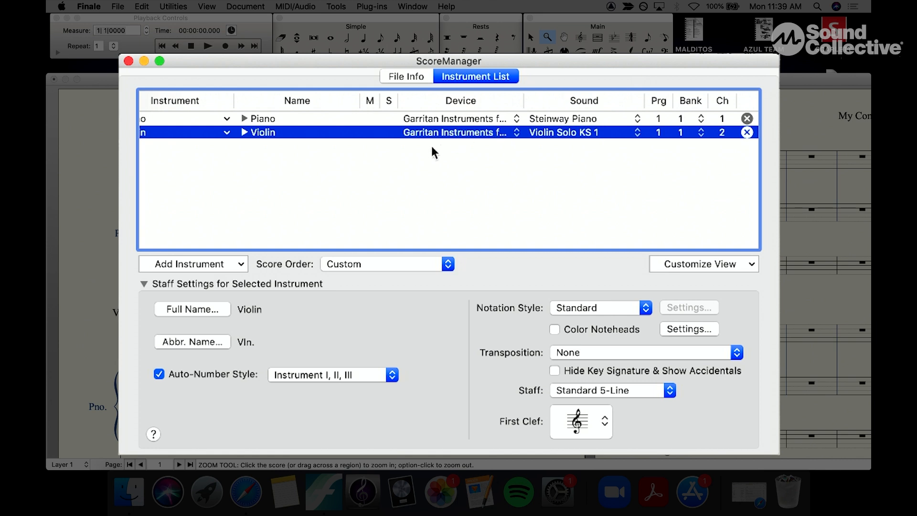
{"action": "scroll", "coordinate": [432, 154], "scroll_direction": "left", "scroll_amount": 2}
{"action": "scroll", "coordinate": [433, 154], "scroll_direction": "left", "scroll_amount": 2}
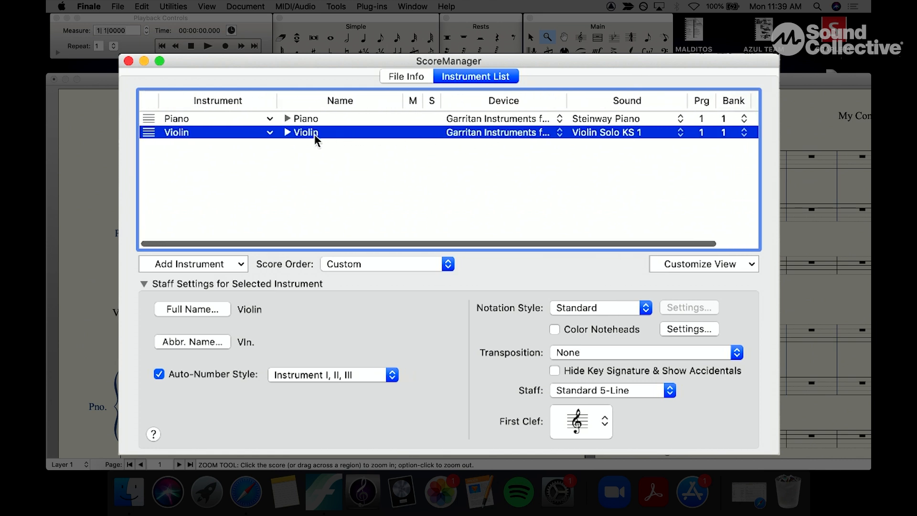
{"action": "left_click", "coordinate": [287, 132]}
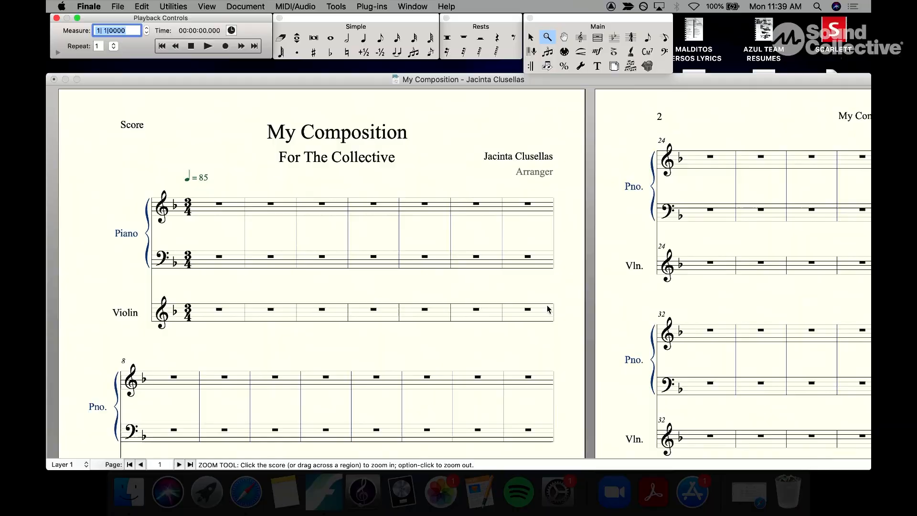
Look over both pages of the score, from the title down to the copyright line and back
{"action": "scroll", "coordinate": [548, 310], "scroll_direction": "right", "scroll_amount": 10}
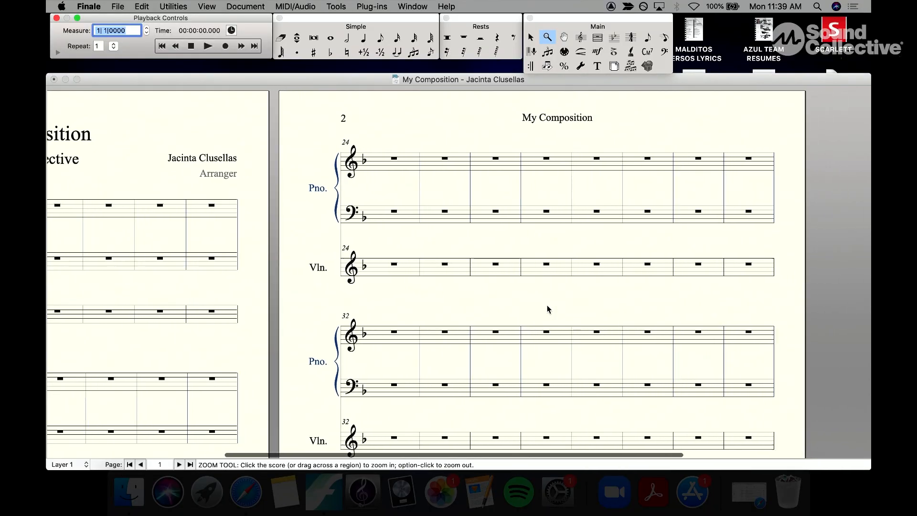
{"action": "scroll", "coordinate": [548, 310], "scroll_direction": "left", "scroll_amount": 15}
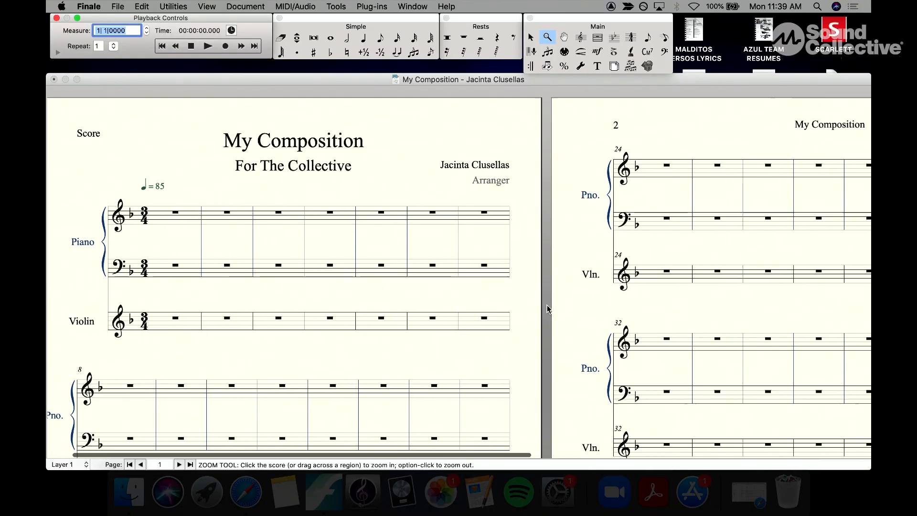
{"action": "scroll", "coordinate": [548, 309], "scroll_direction": "down", "scroll_amount": 15}
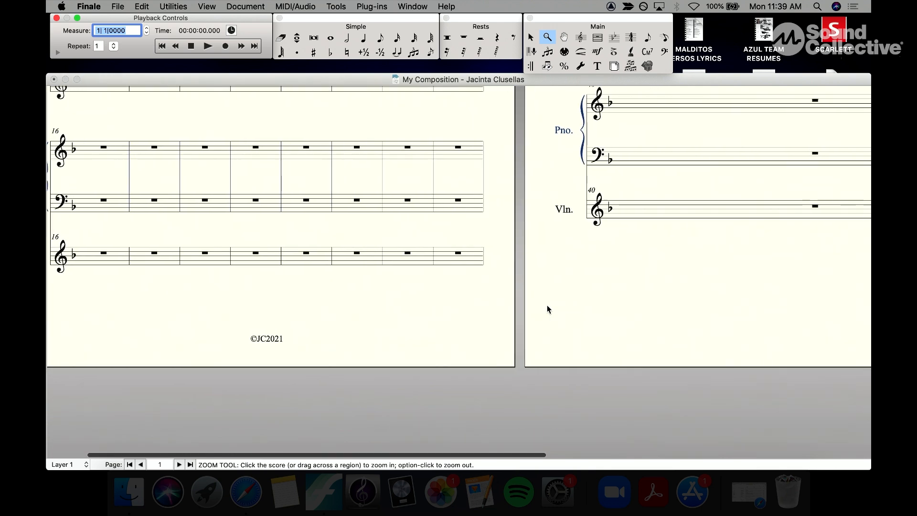
{"action": "scroll", "coordinate": [549, 309], "scroll_direction": "up", "scroll_amount": 15}
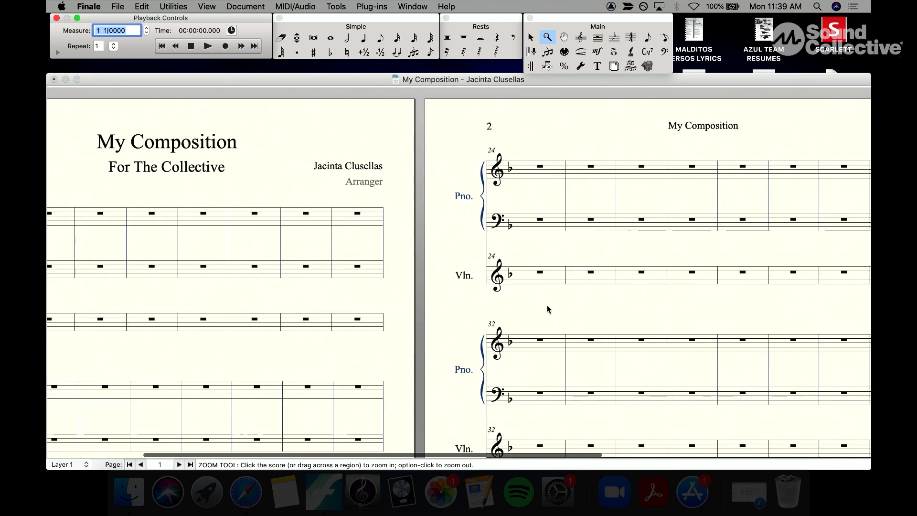
{"action": "scroll", "coordinate": [548, 309], "scroll_direction": "left", "scroll_amount": 5}
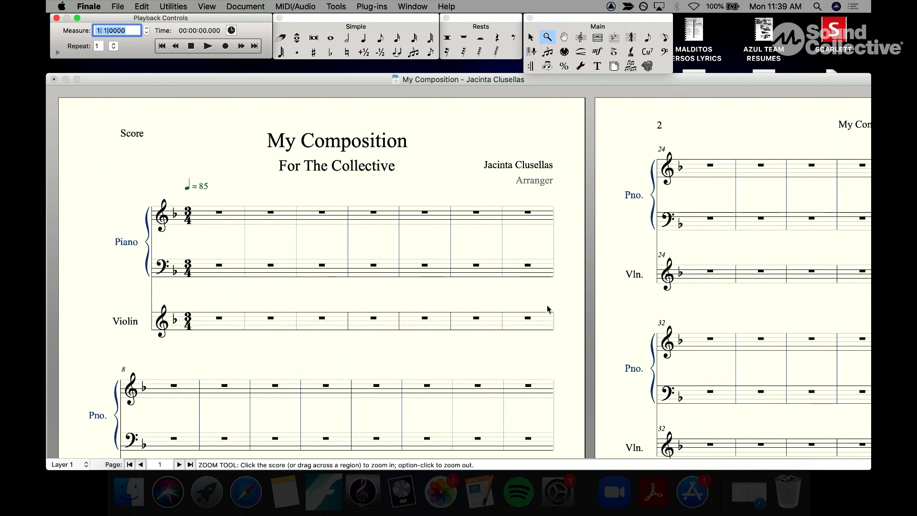
Zoom the score in and out to view it in close-up and with both pages side by side
{"action": "key", "text": "super+equal"}
{"action": "key", "text": "super+equal"}
{"action": "key", "text": "super+equal"}
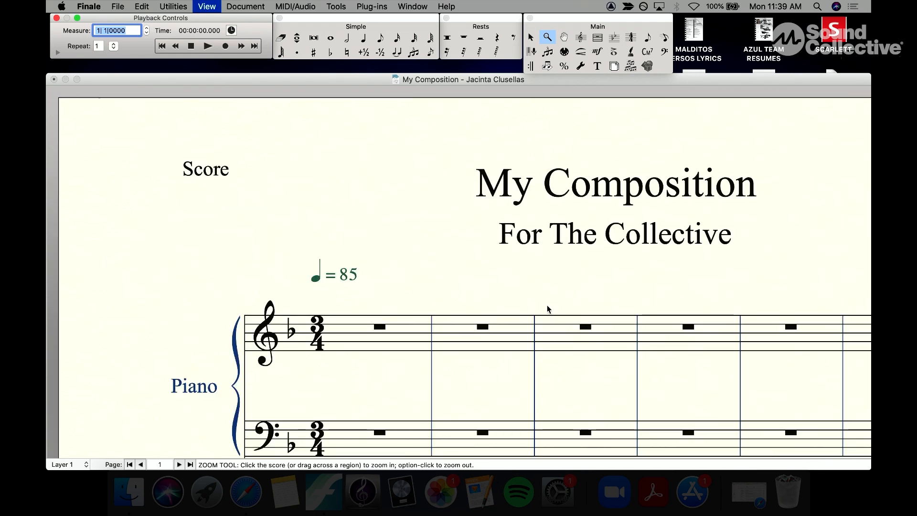
{"action": "key", "text": "super+minus"}
{"action": "key", "text": "super+minus"}
{"action": "key", "text": "super+minus"}
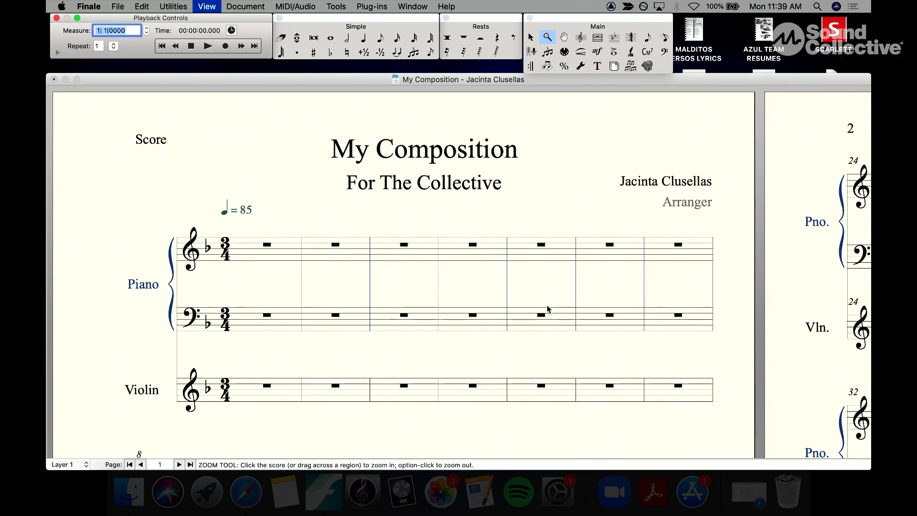
{"action": "key", "text": "super+minus"}
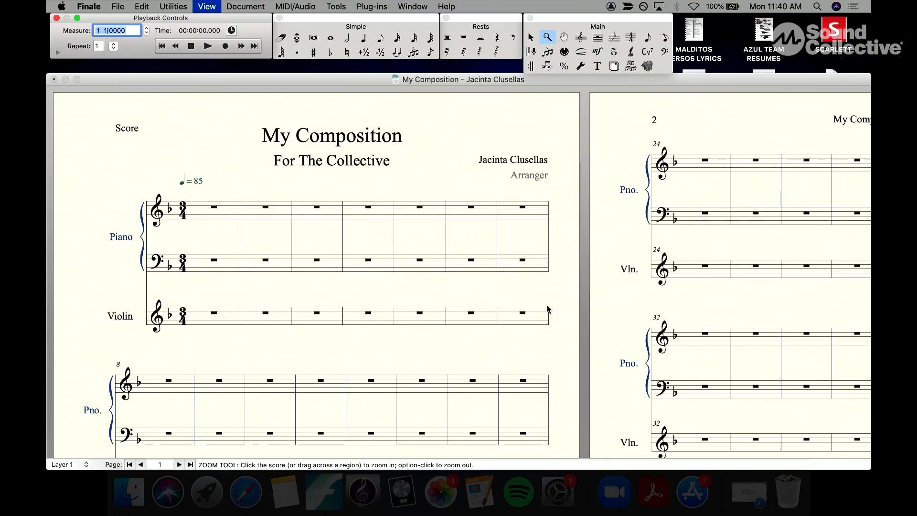
{"action": "key", "text": "super+equal"}
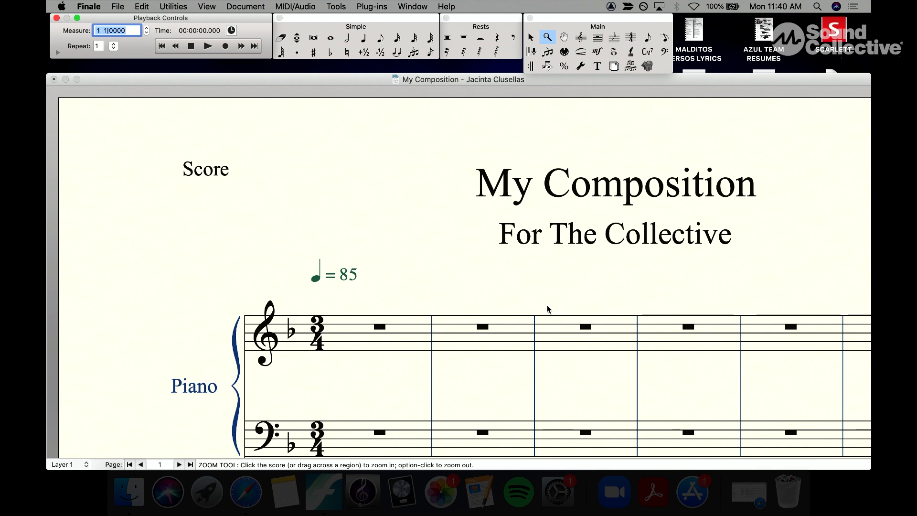
{"action": "key", "text": "super+minus"}
{"action": "key", "text": "super+minus"}
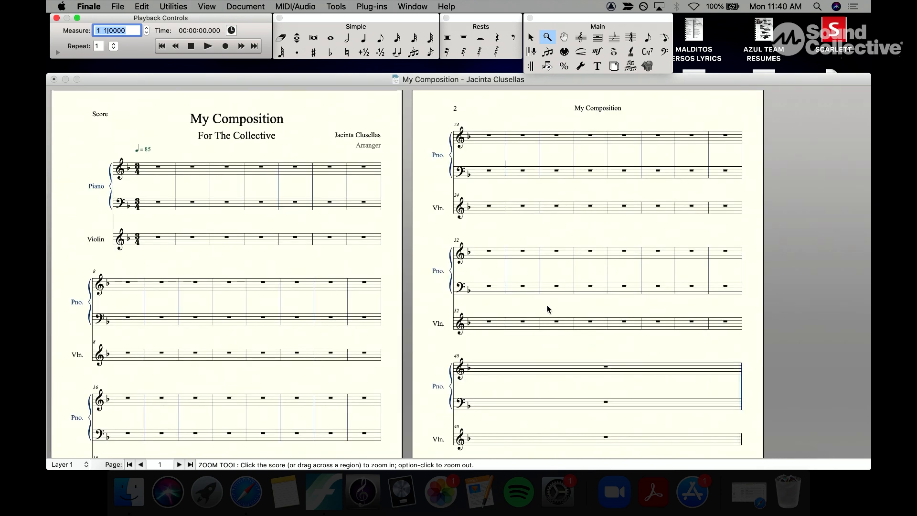
{"action": "key", "text": "super+minus"}
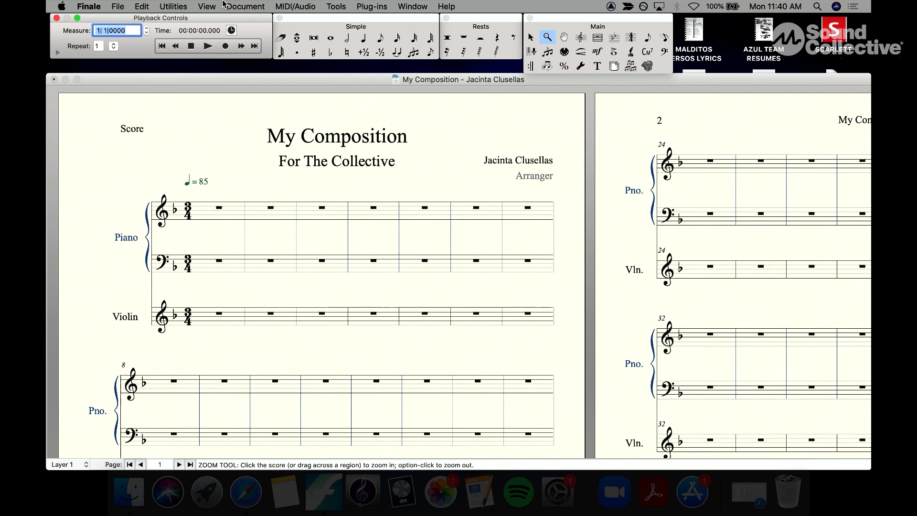
Switch the score to Scroll View and look through it to the last measure and back to measure 1
{"action": "left_click", "coordinate": [205, 6]}
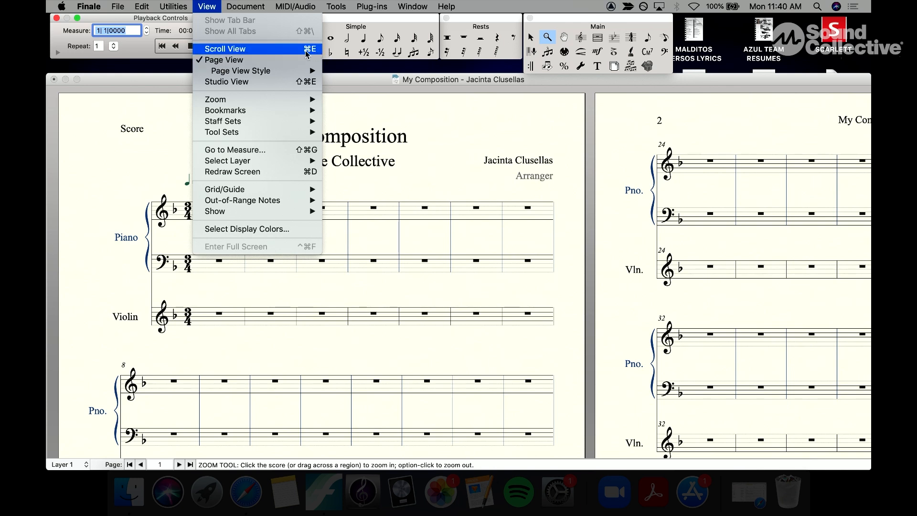
{"action": "left_click", "coordinate": [307, 53]}
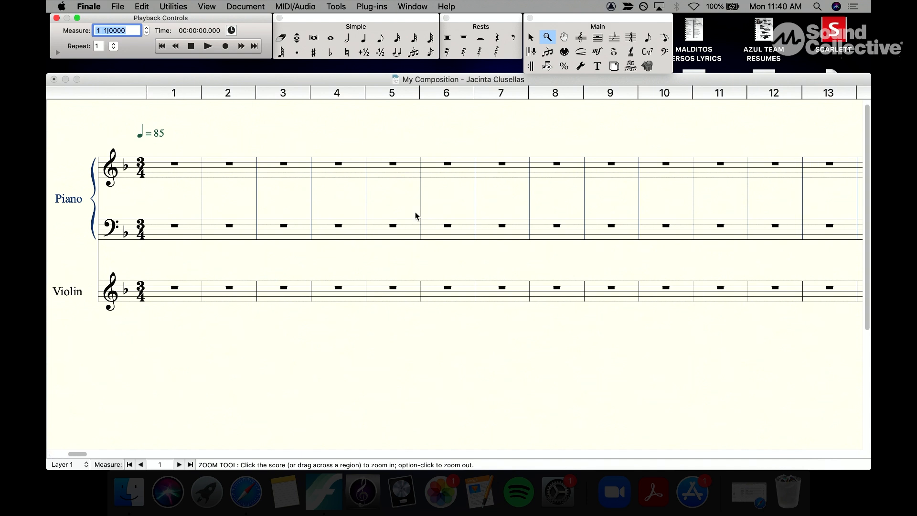
{"action": "scroll", "coordinate": [415, 216], "scroll_direction": "right", "scroll_amount": 15}
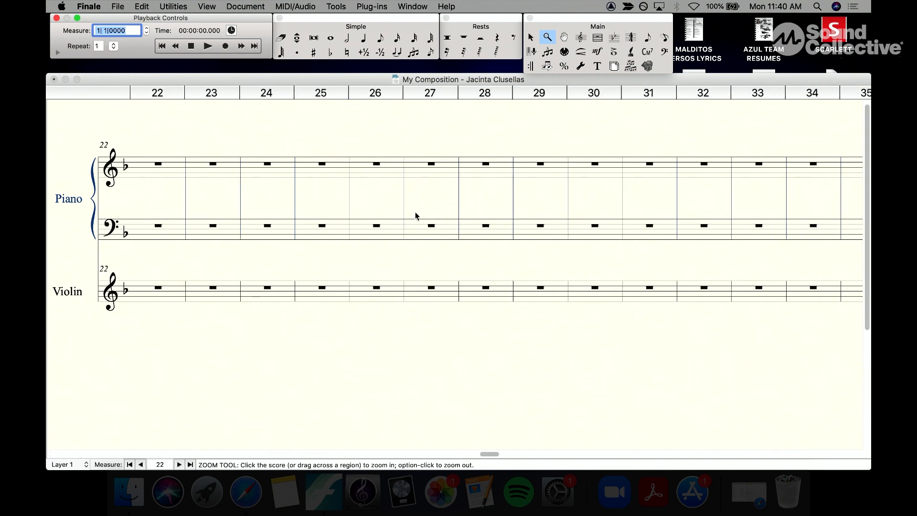
{"action": "scroll", "coordinate": [415, 216], "scroll_direction": "right", "scroll_amount": 10}
{"action": "scroll", "coordinate": [415, 215], "scroll_direction": "left", "scroll_amount": 8}
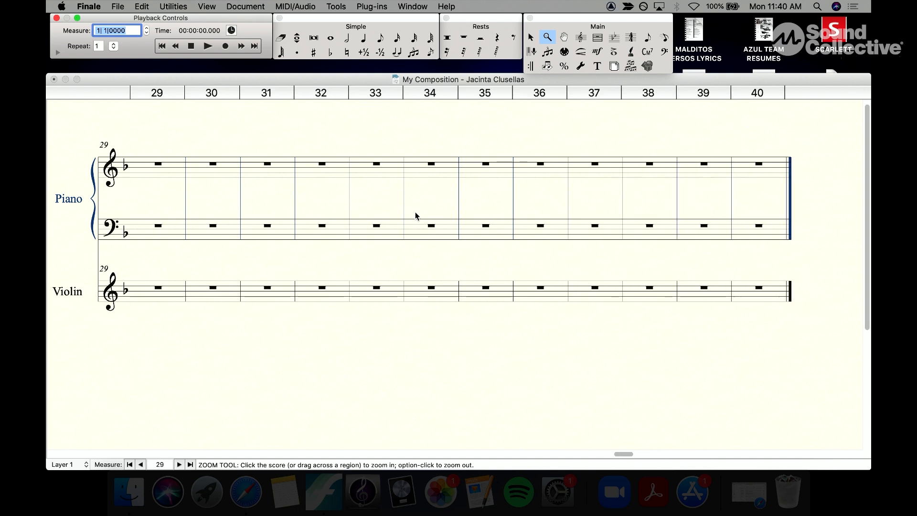
{"action": "scroll", "coordinate": [414, 215], "scroll_direction": "left", "scroll_amount": 20}
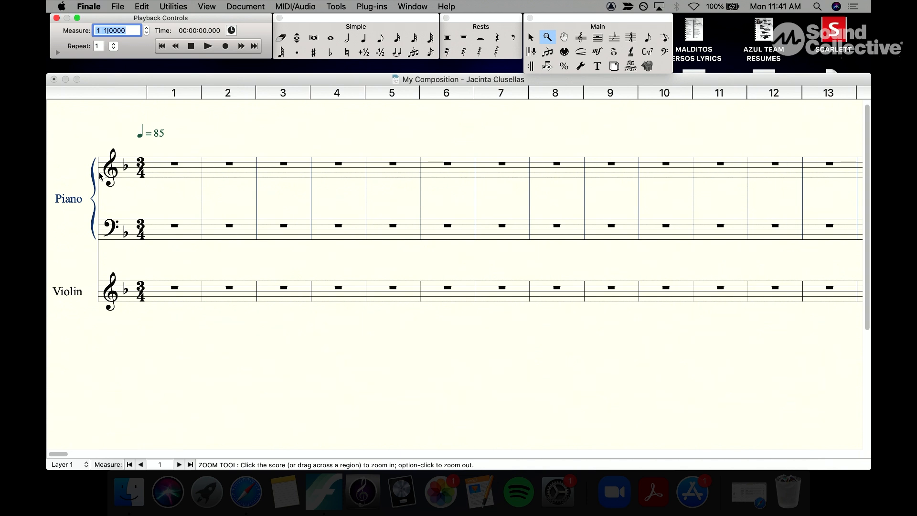
Switch the score to Studio View and examine the TempoTap staff and each staff's mixer controls
{"action": "left_click", "coordinate": [206, 6]}
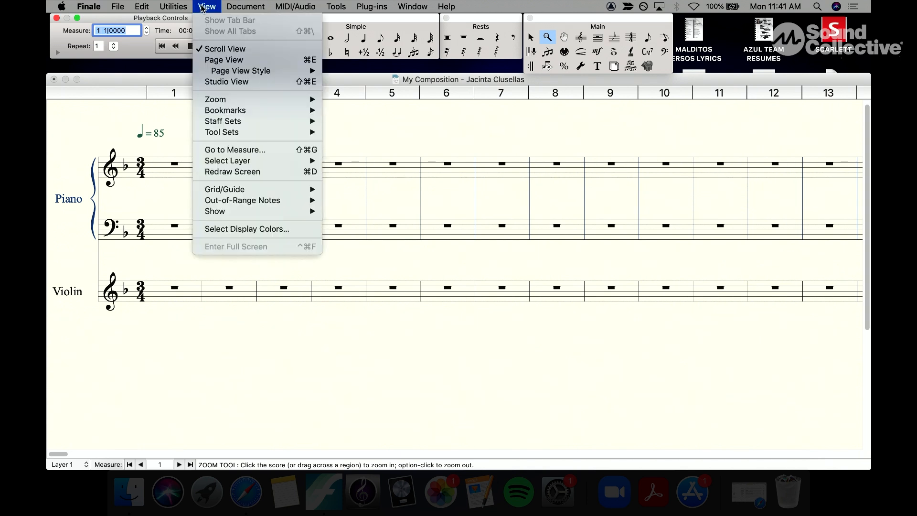
{"action": "left_click", "coordinate": [236, 82]}
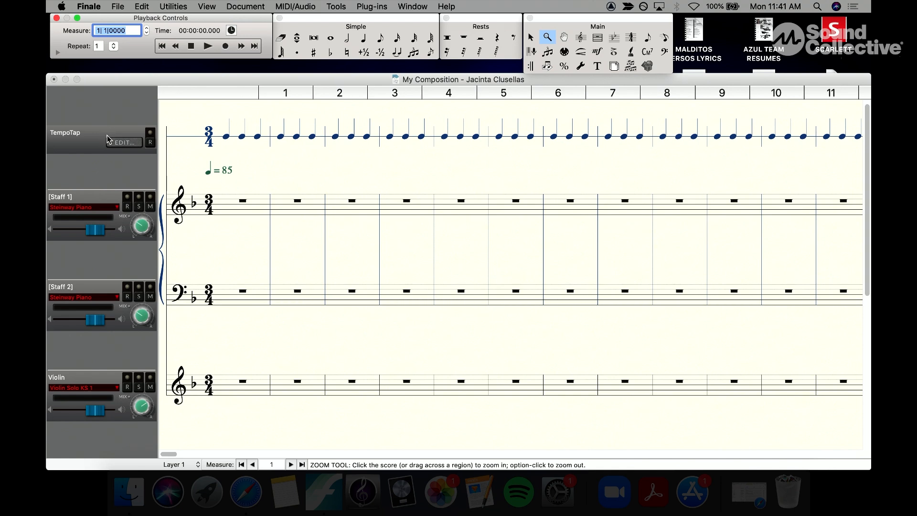
{"action": "scroll", "coordinate": [125, 204], "scroll_direction": "down", "scroll_amount": 10}
{"action": "scroll", "coordinate": [125, 205], "scroll_direction": "up", "scroll_amount": 10}
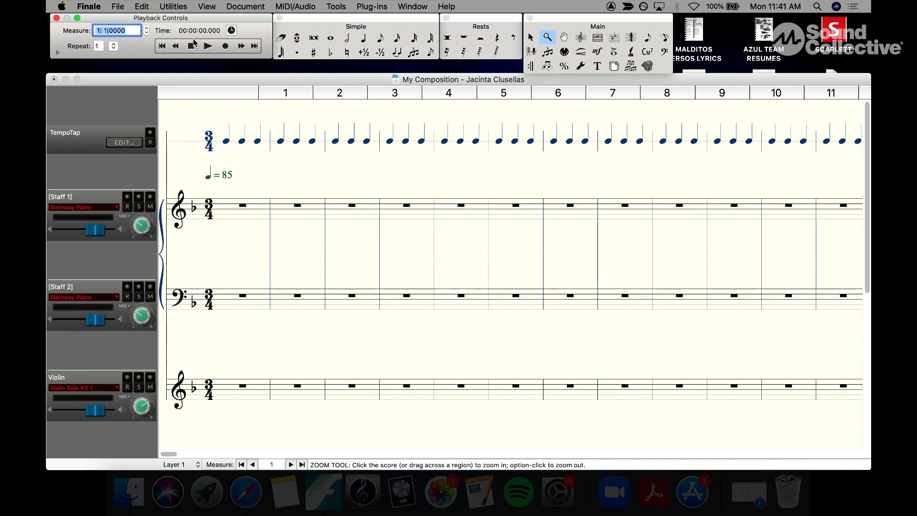
Return to Page View and select measure 32 in the piano's treble staff with the Selection tool
{"action": "left_click", "coordinate": [208, 7]}
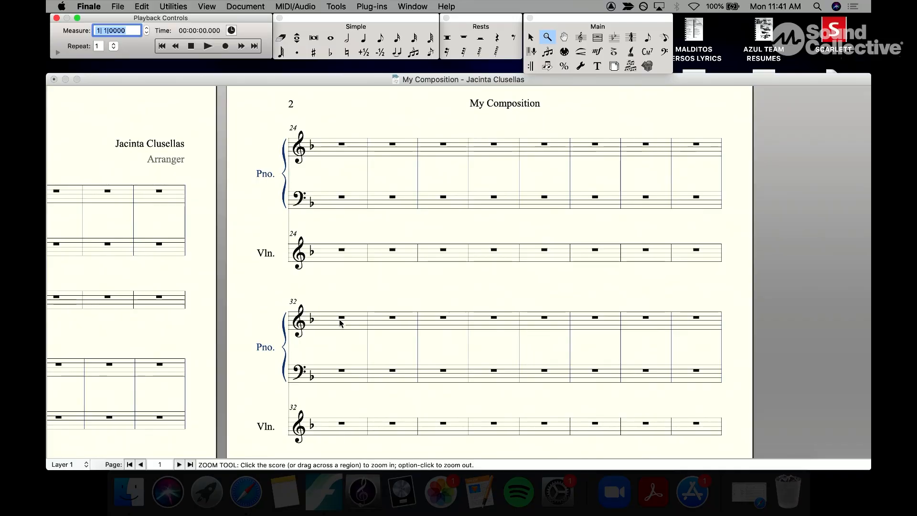
{"action": "left_click", "coordinate": [328, 322]}
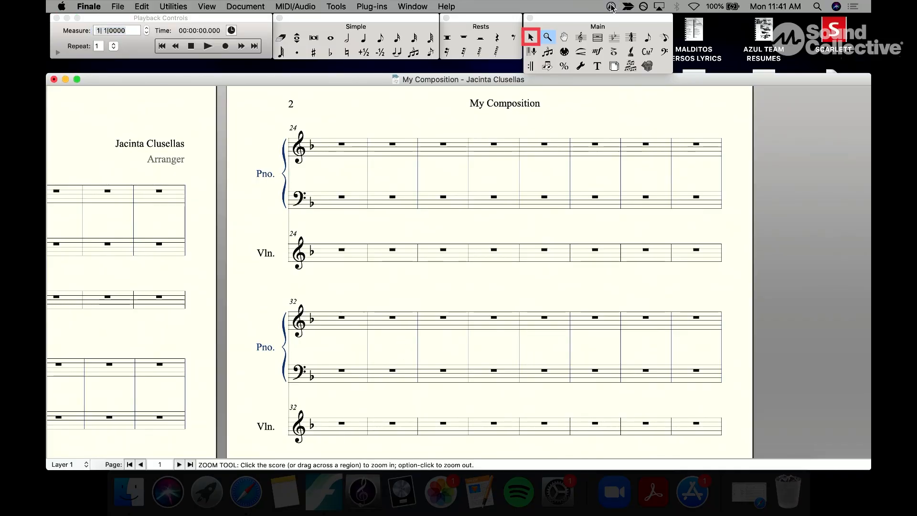
{"action": "left_click", "coordinate": [529, 38]}
{"action": "left_click", "coordinate": [347, 318]}
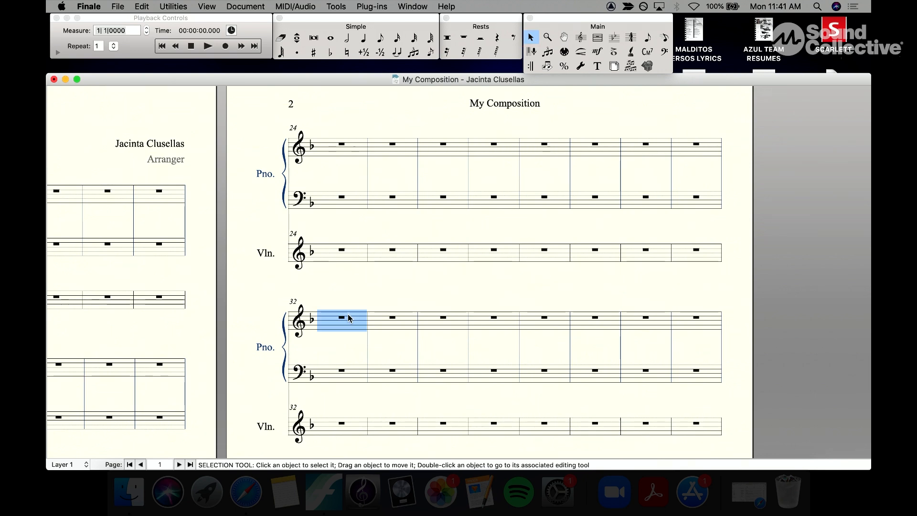
Go to measure 8 of the score
{"action": "scroll", "coordinate": [348, 318], "scroll_direction": "left", "scroll_amount": 10}
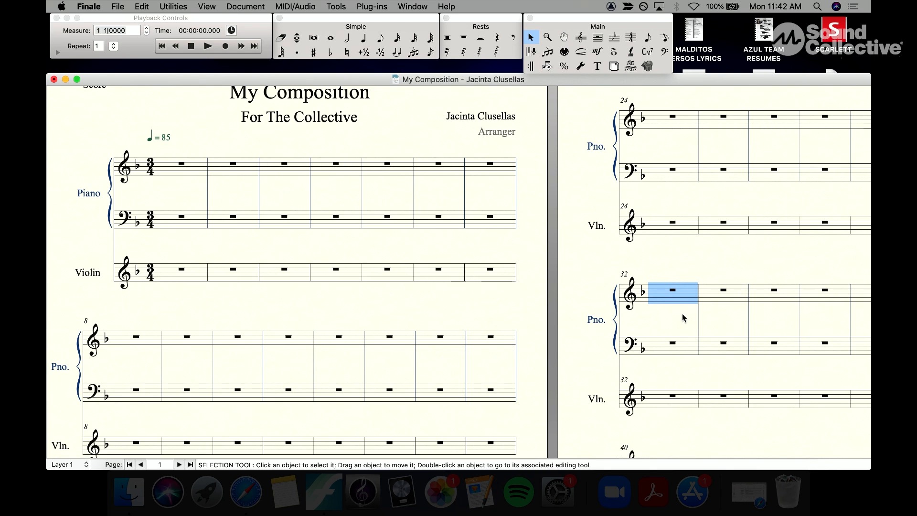
{"action": "key", "text": "super+g"}
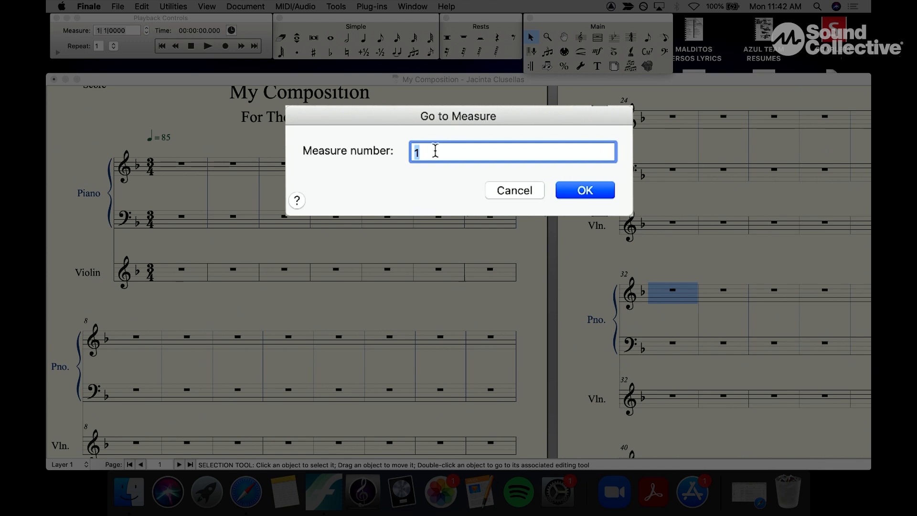
{"action": "key", "text": "BackSpace"}
{"action": "type", "text": "8"}
{"action": "left_click", "coordinate": [603, 194]}
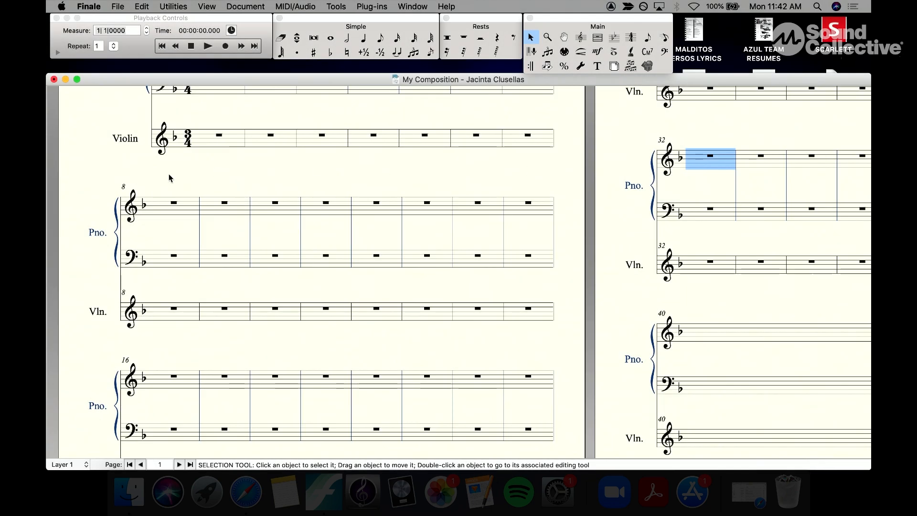
{"action": "left_click", "coordinate": [162, 200]}
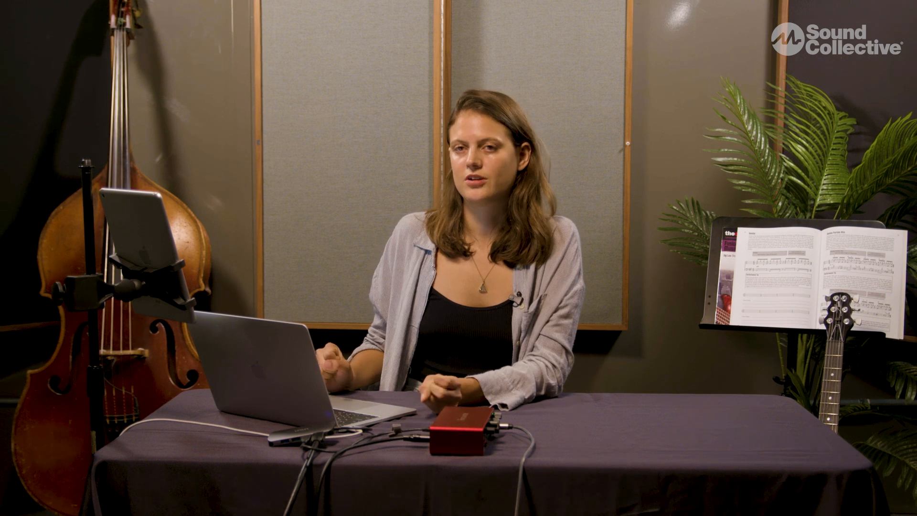